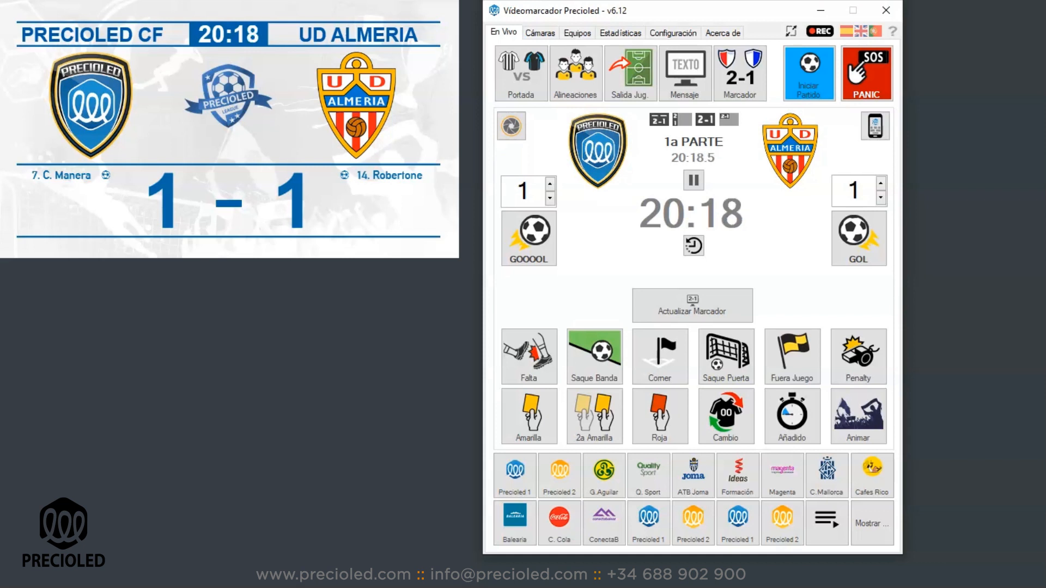
Examine the general, scene and result format settings, including scorers, sets and fouls, points, timeouts, possessions and exclusions
left_click(678, 34)
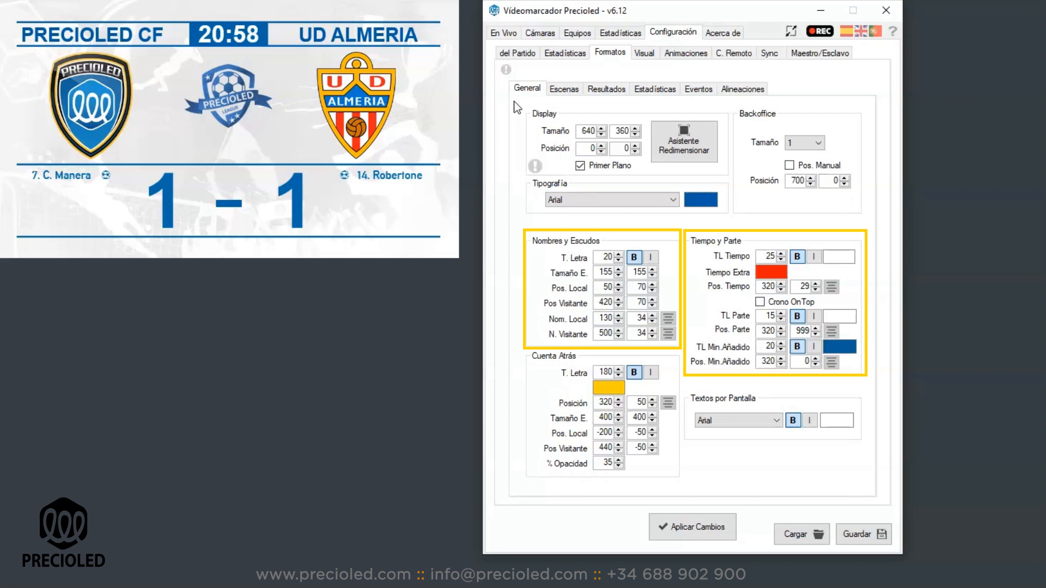
left_click(567, 90)
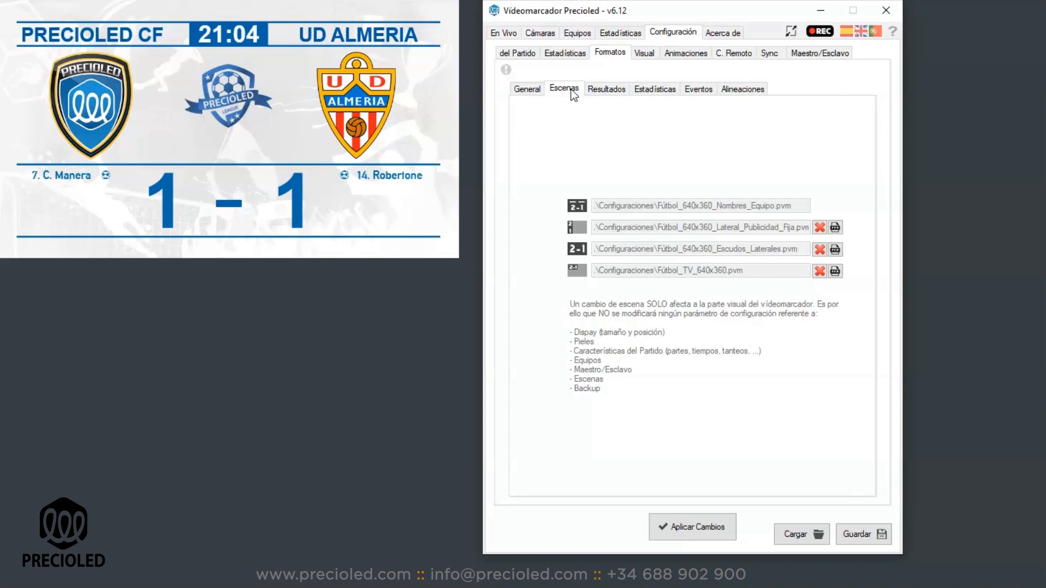
left_click(604, 91)
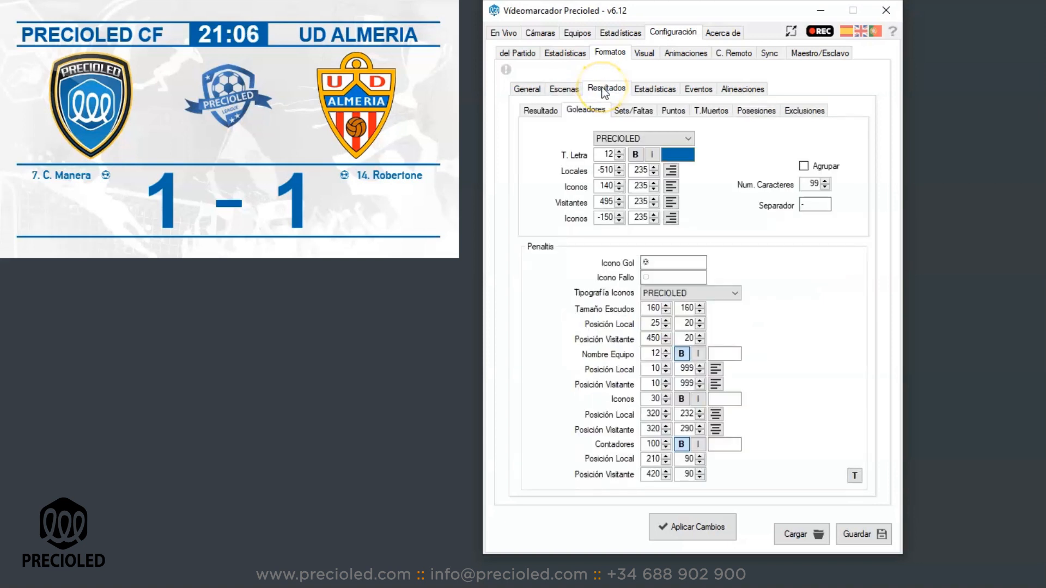
left_click(542, 110)
left_click(588, 111)
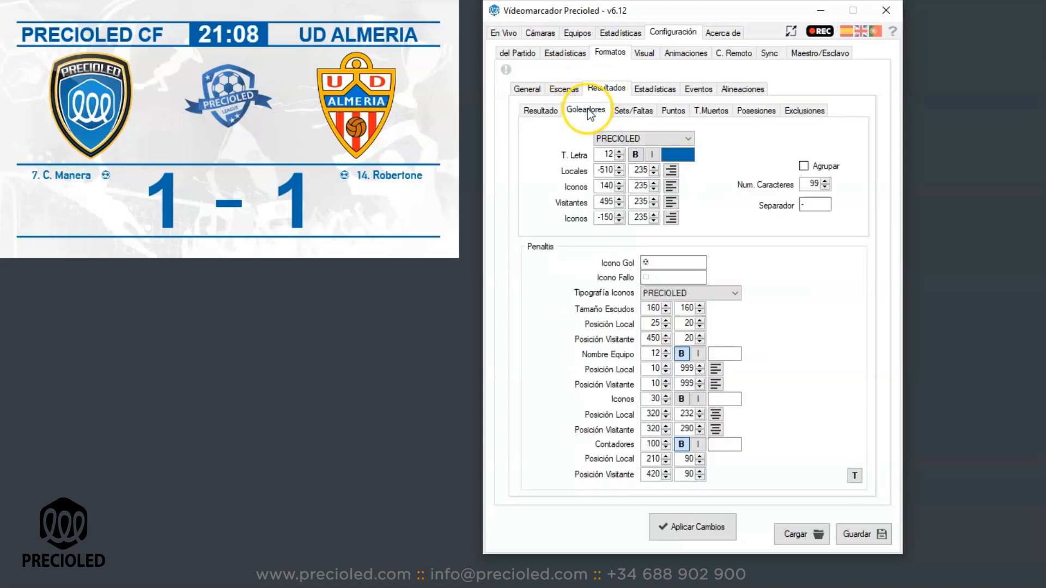
left_click(632, 111)
left_click(673, 111)
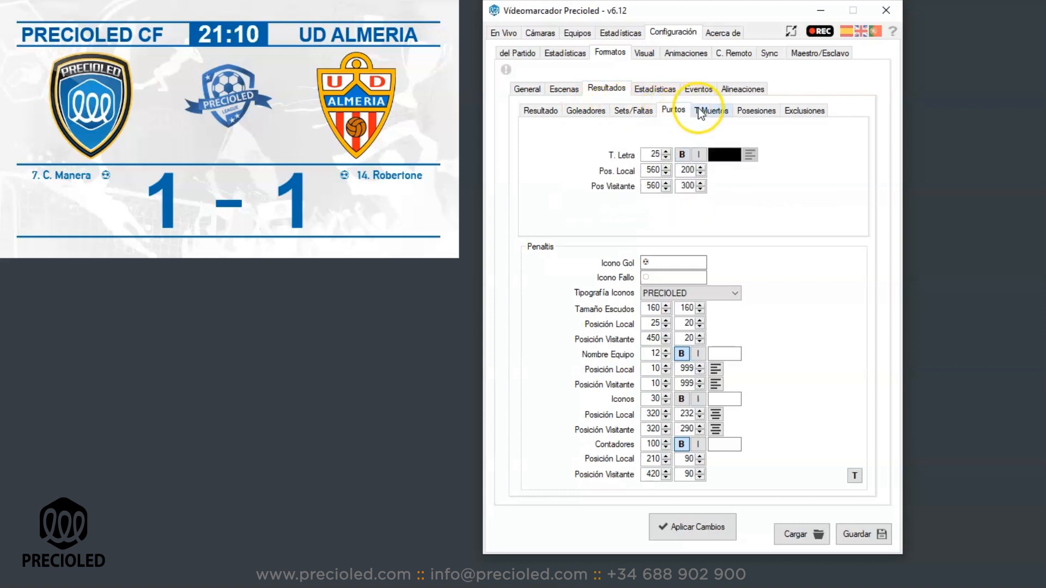
left_click(702, 111)
left_click(756, 110)
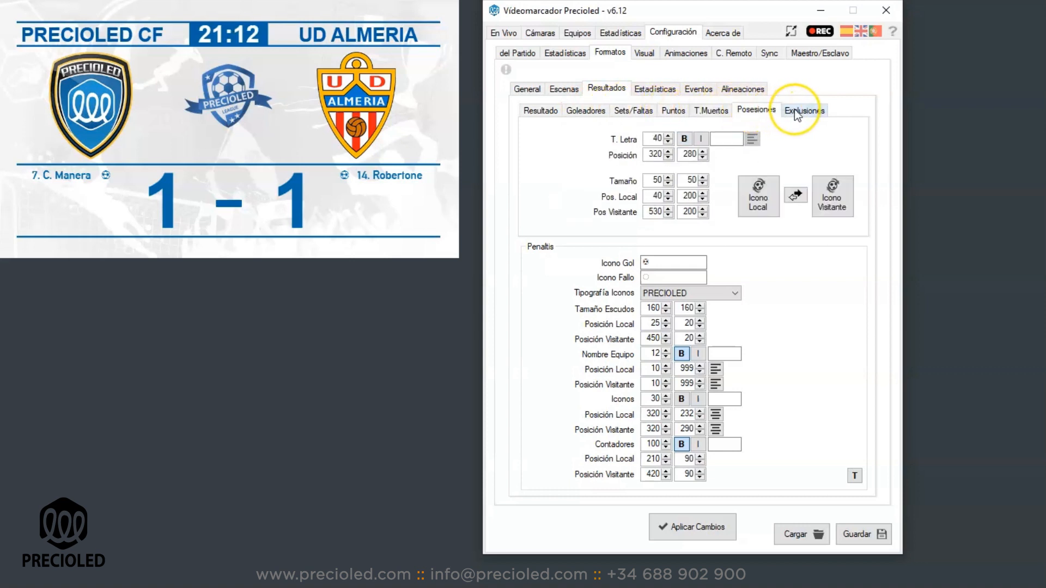
left_click(797, 112)
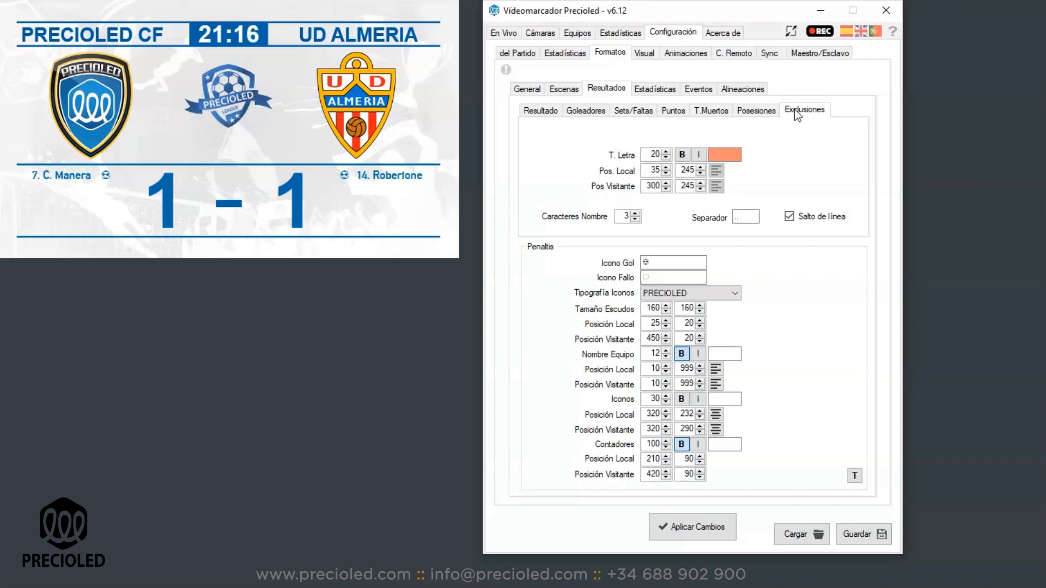
left_click(542, 111)
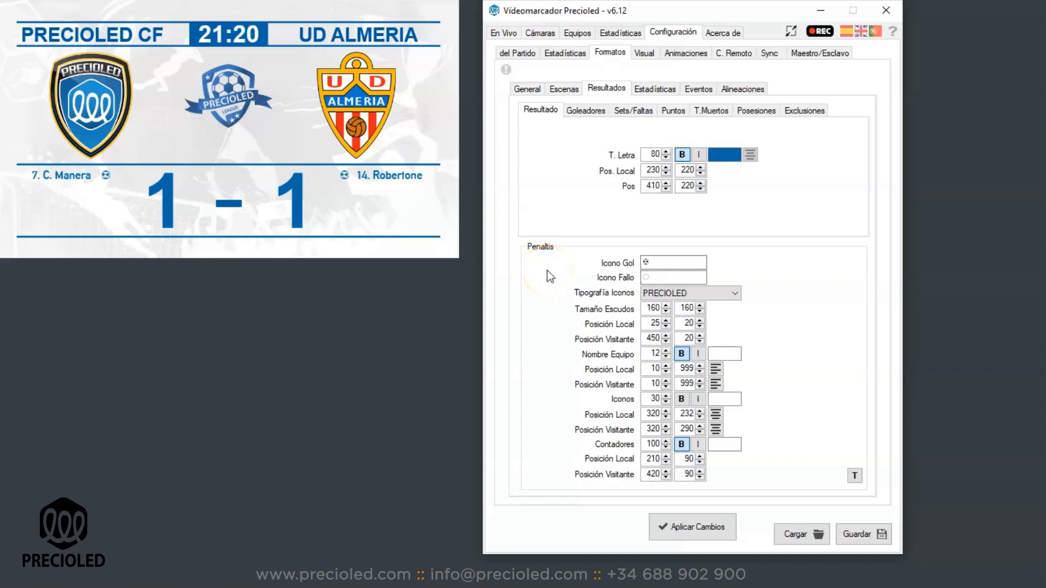
Examine the statistics, events and lineup format settings, returning to the general formats
left_click(655, 90)
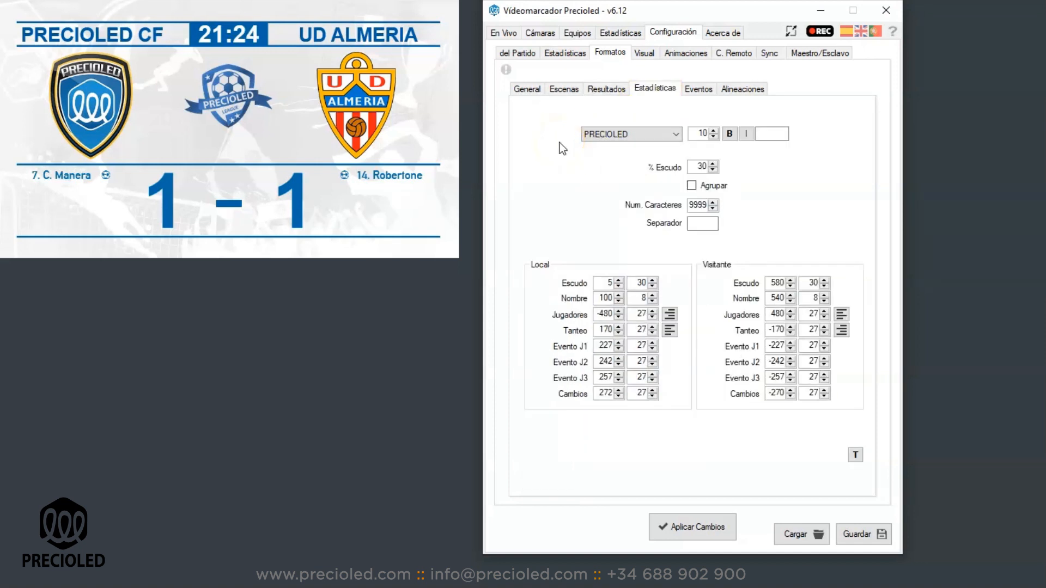
left_click(695, 90)
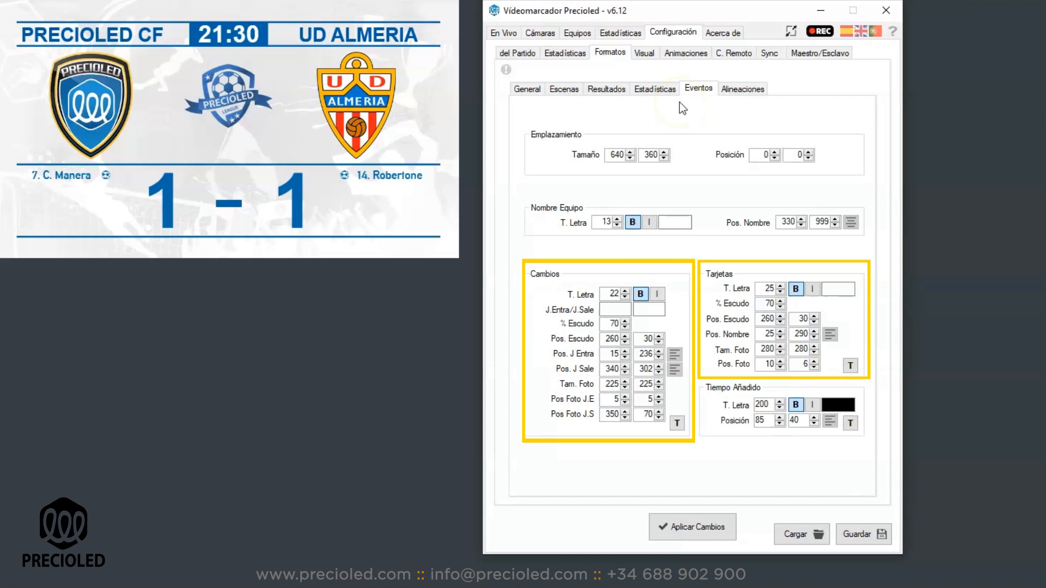
left_click(730, 91)
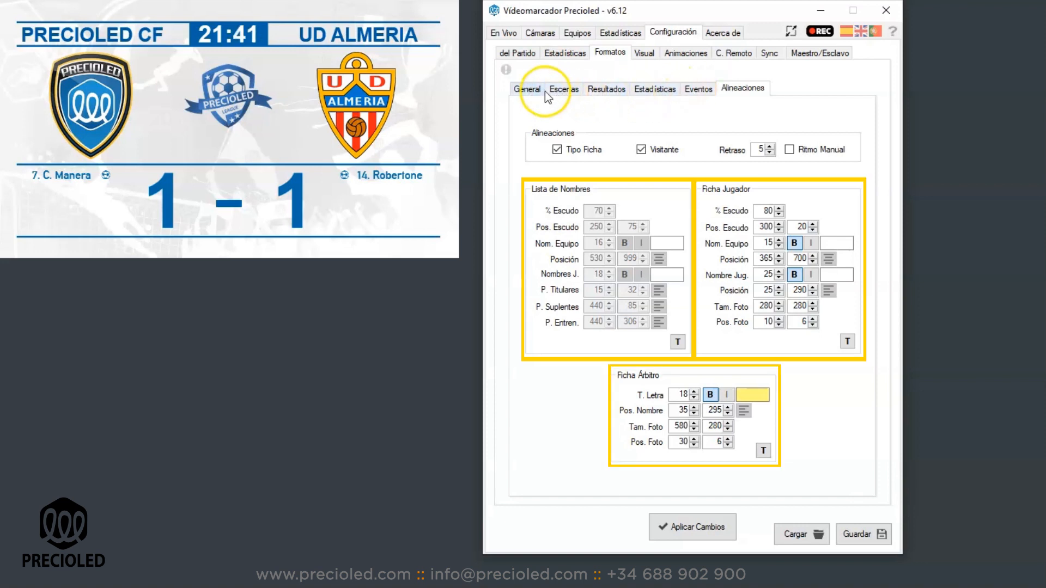
left_click(528, 90)
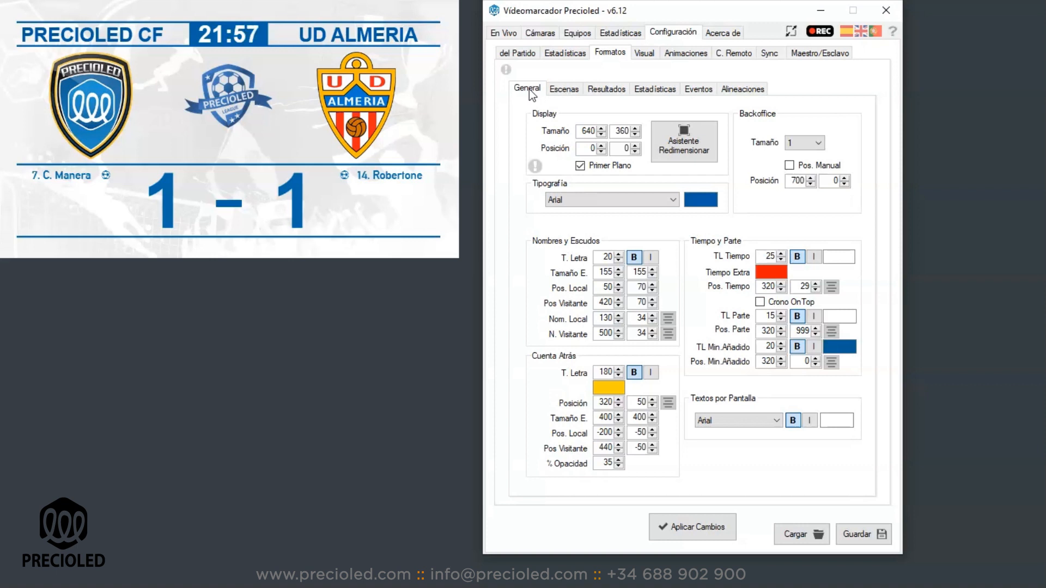
Set the team crests' size to 100 by 100 pixels and apply the changes
left_click(524, 245)
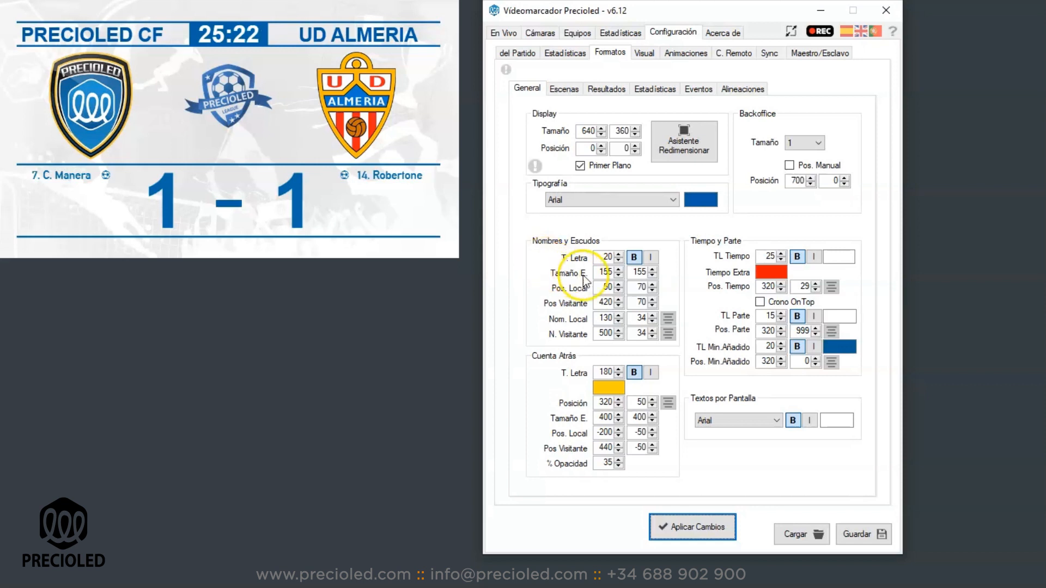
double_click(606, 271)
type("100")
key("Tab")
type("100")
key("Tab")
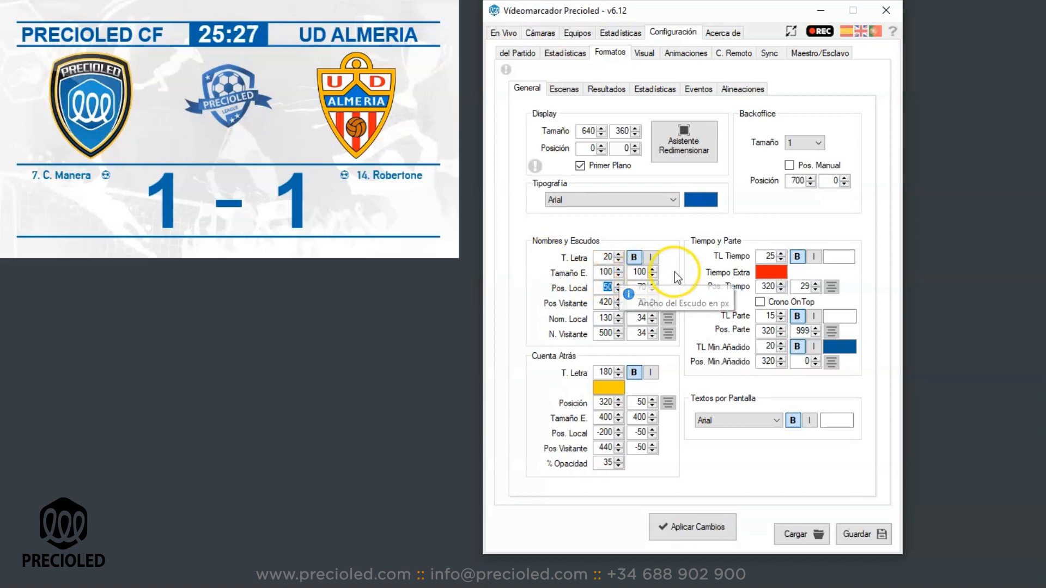
left_click(703, 527)
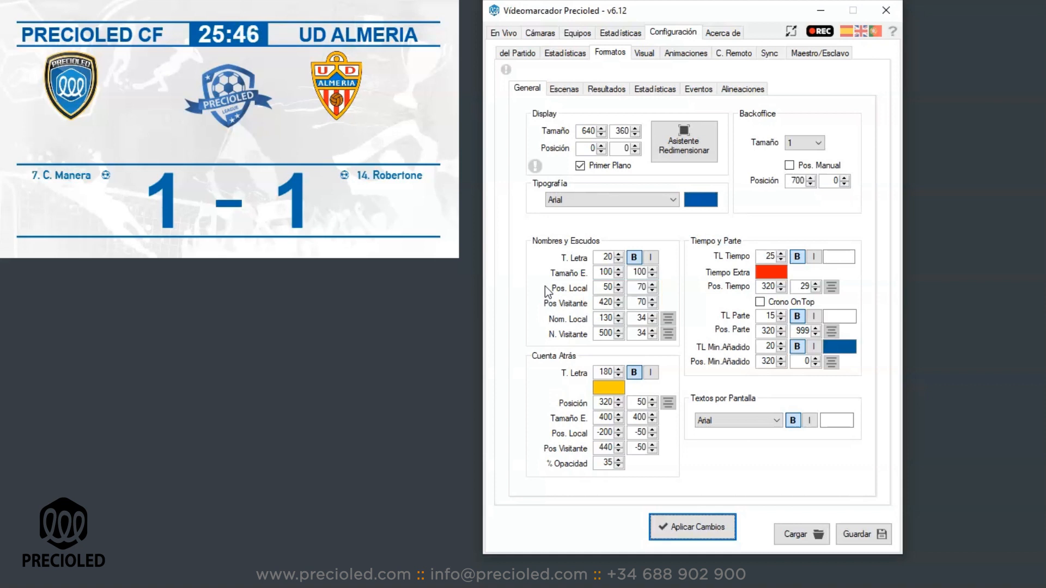
Set the home crest's position to 150, 270 and apply the changes
left_click(588, 288)
mouse_move(573, 289)
left_click_drag(595, 287, 620, 292)
type("150")
key("Tab")
type("270")
key("Tab")
left_click(720, 524)
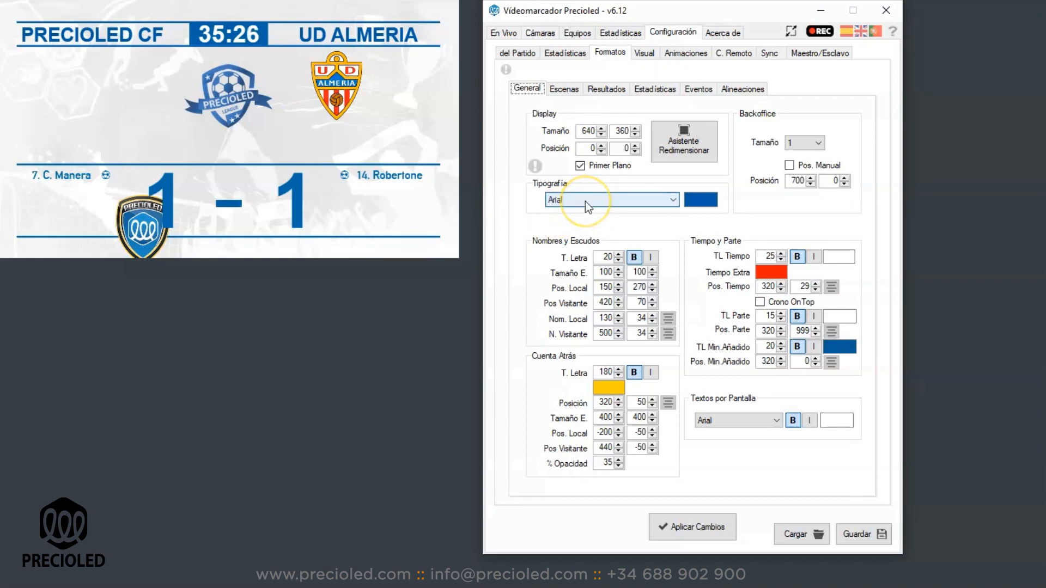
Examine the typeface settings for on-screen texts, results and statistics, returning to the general formats
left_click(725, 418)
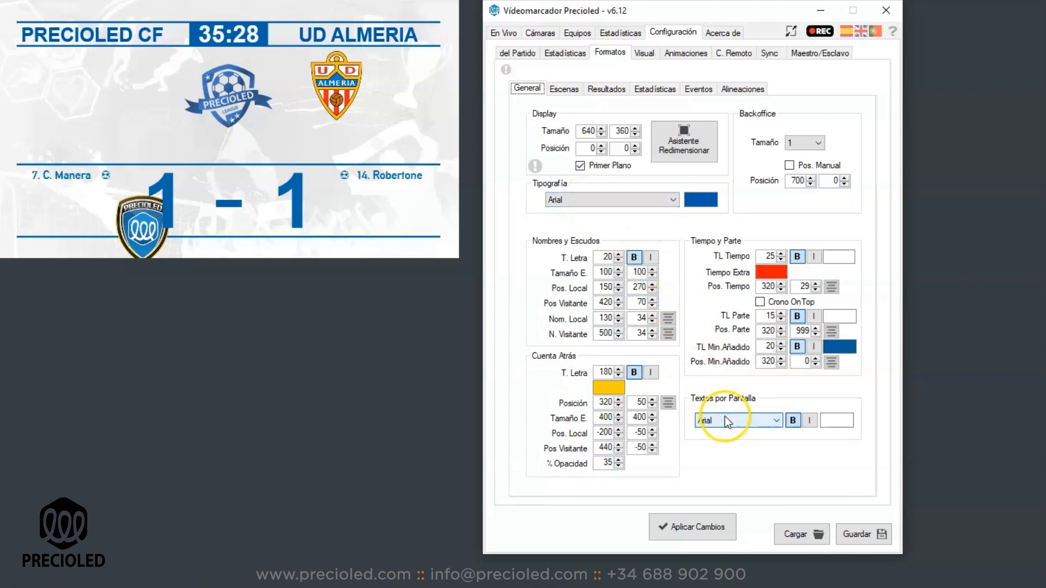
left_click(588, 91)
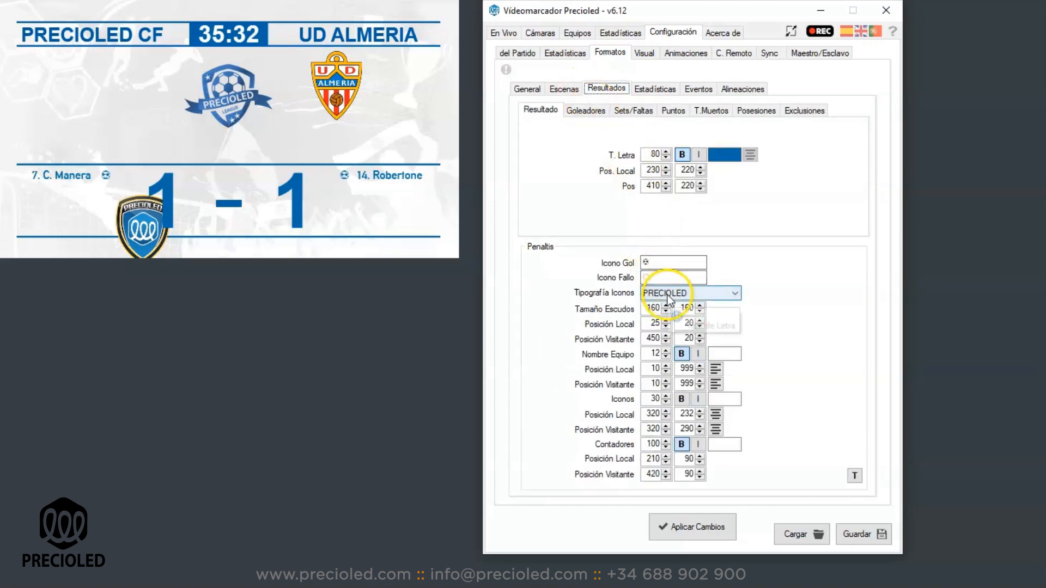
left_click(653, 88)
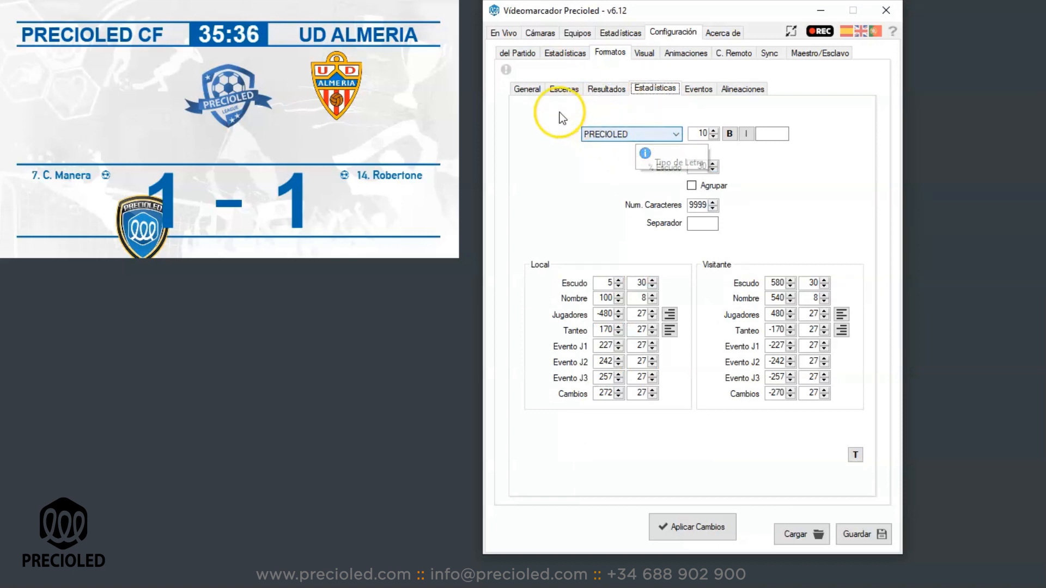
left_click(527, 88)
left_click(648, 214)
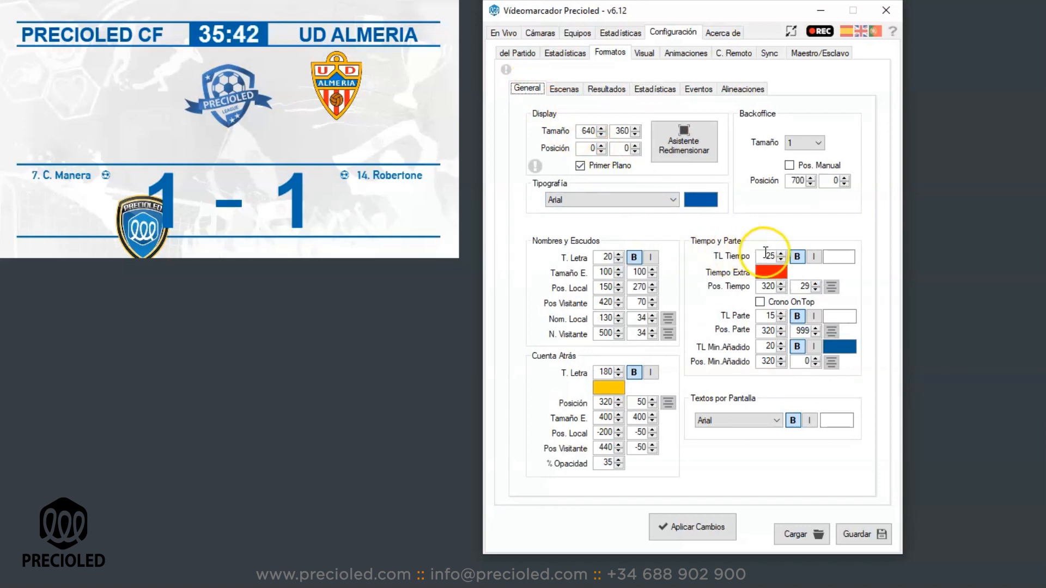
Change the match clock's text colour to orange
left_click(797, 258)
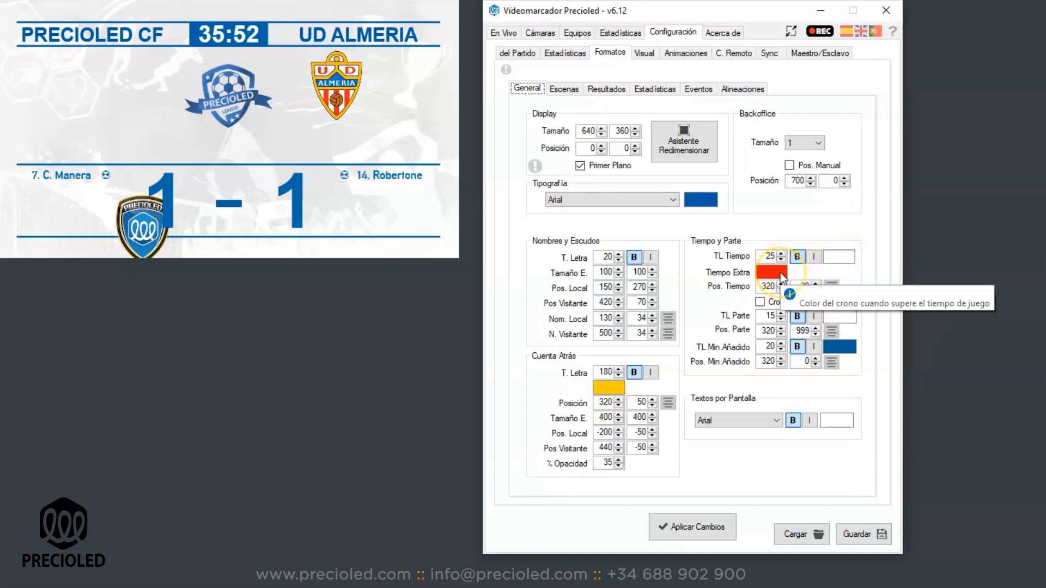
left_click(848, 259)
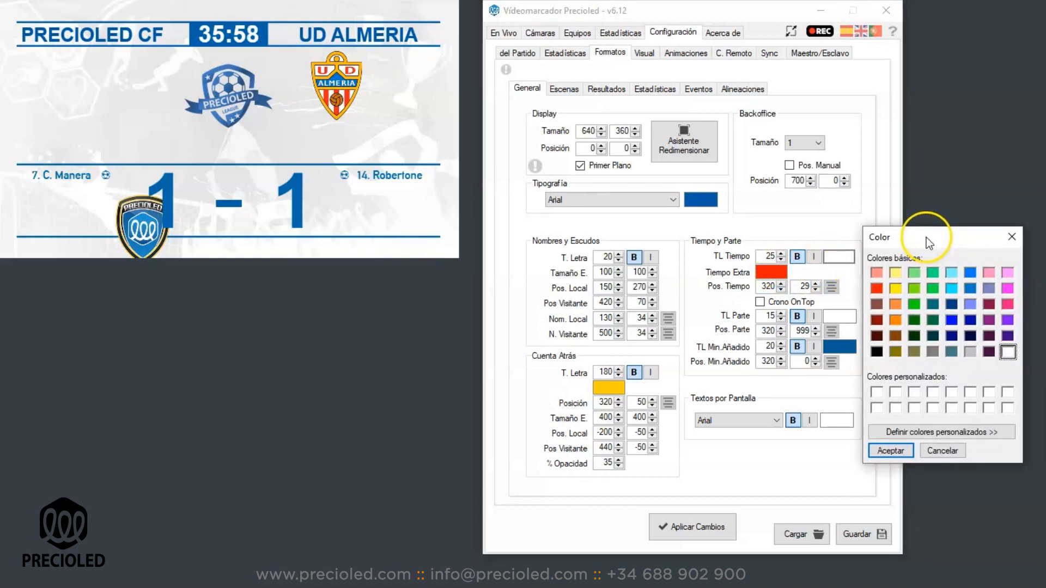
left_click(895, 320)
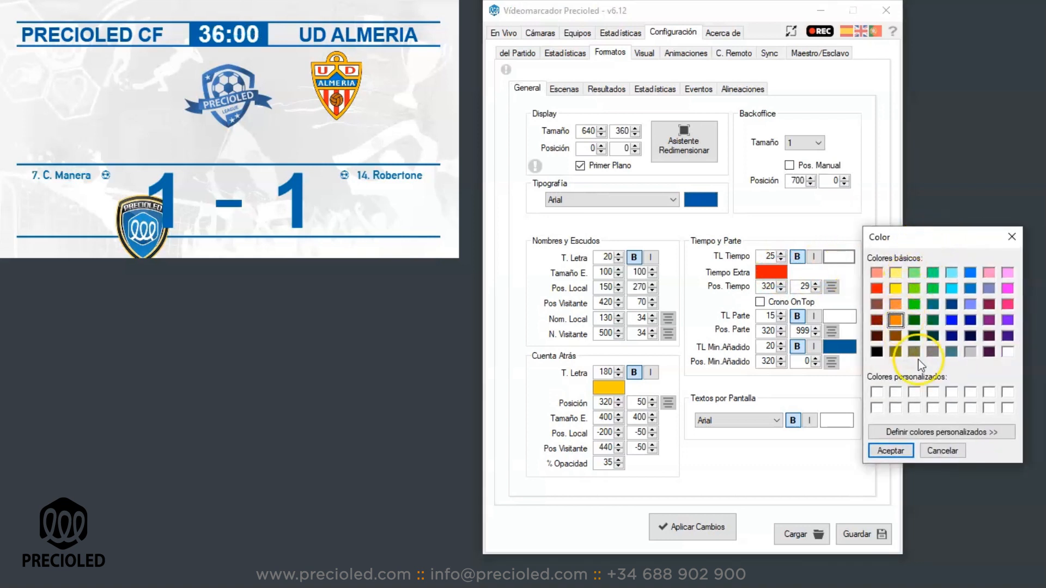
left_click(901, 451)
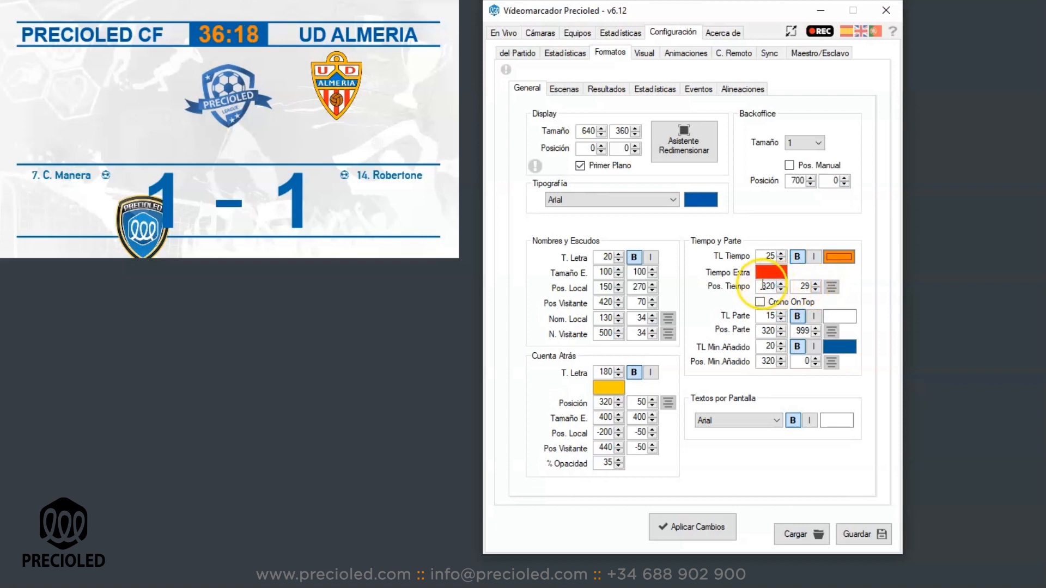
Set the match clock's position to 437 horizontally and 185 vertically
left_click(781, 284)
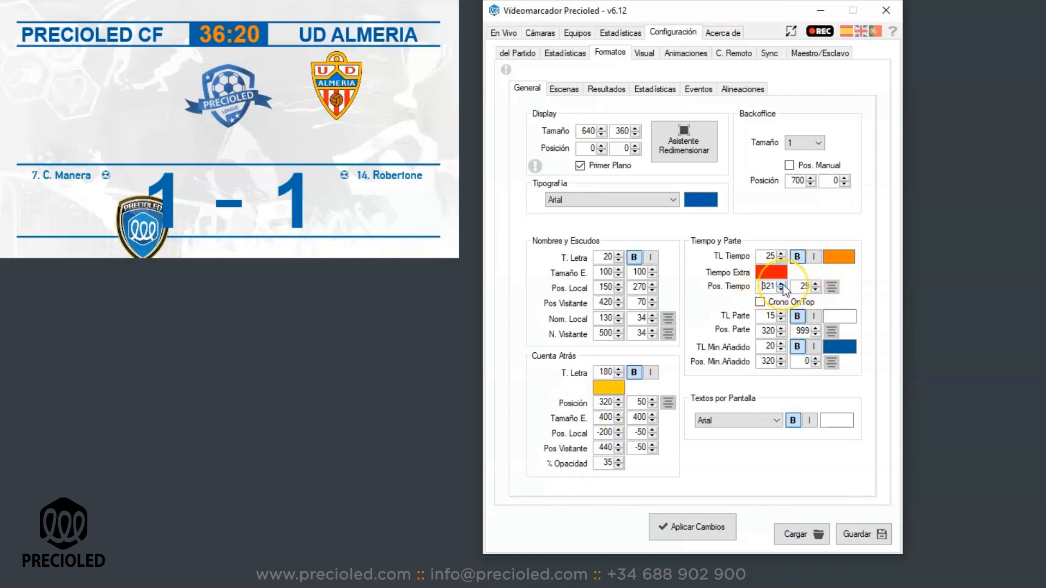
left_click_drag(783, 285, 783, 284)
left_click(815, 284)
left_click(815, 283)
left_click(816, 284)
left_click(816, 284)
left_click_drag(816, 284, 816, 284)
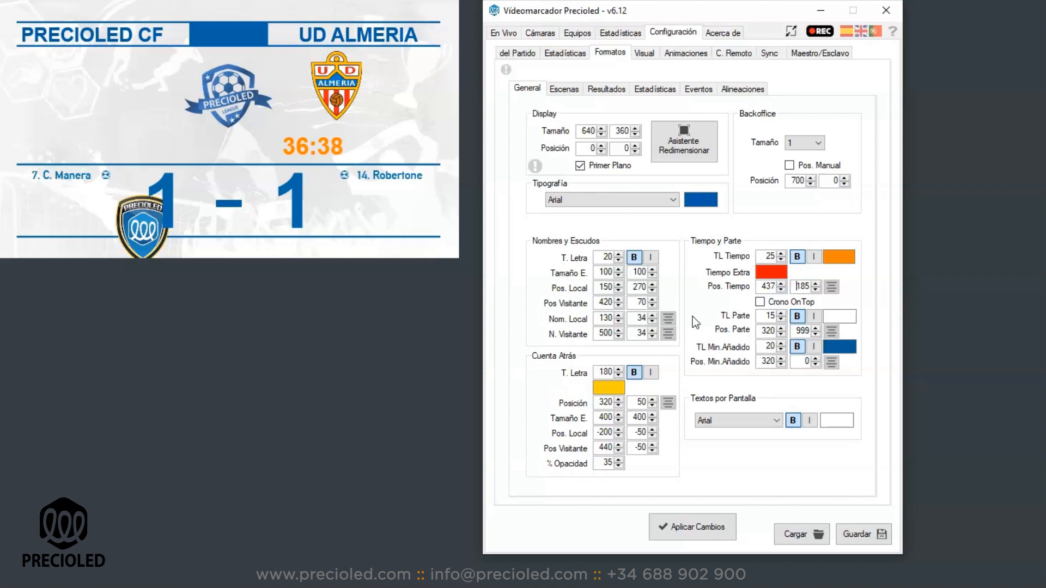
Hide both team names by setting their vertical positions to 999, and apply the changes
double_click(643, 318)
type("999")
key("Tab")
key("Tab")
type("999")
left_click(690, 525)
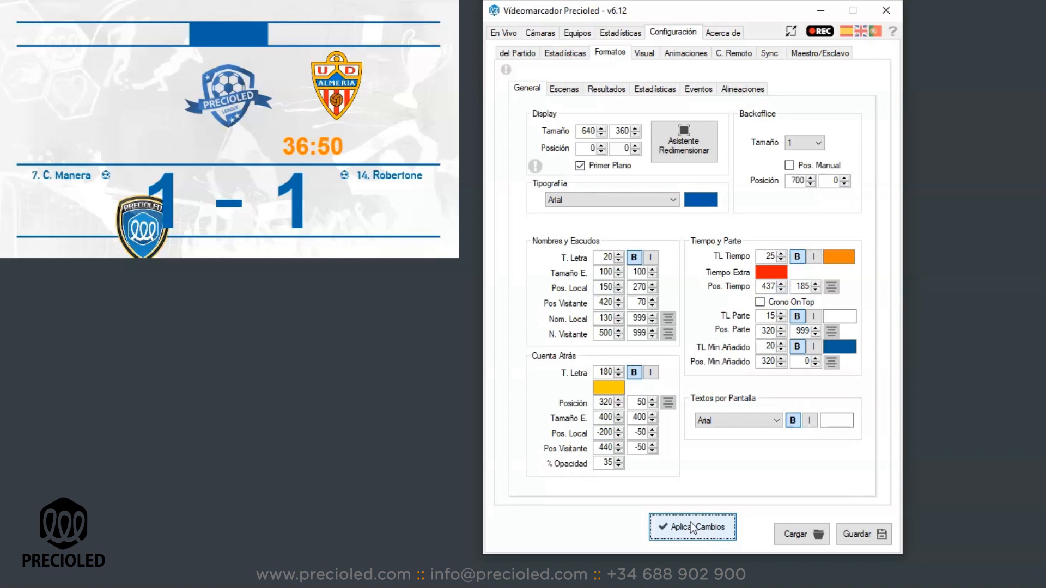
Preview the added-time display from the event format settings
left_click(699, 88)
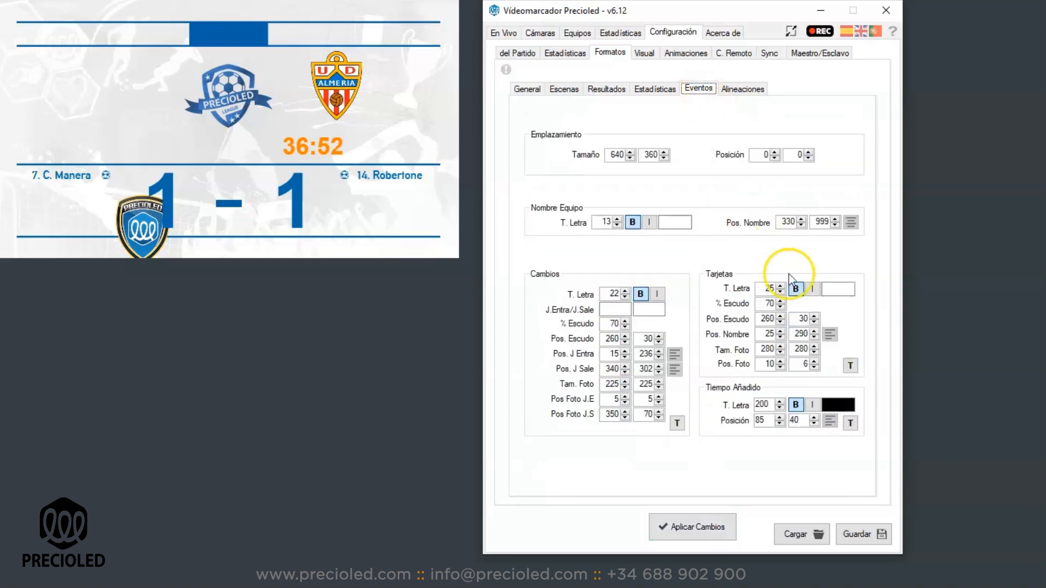
left_click(851, 424)
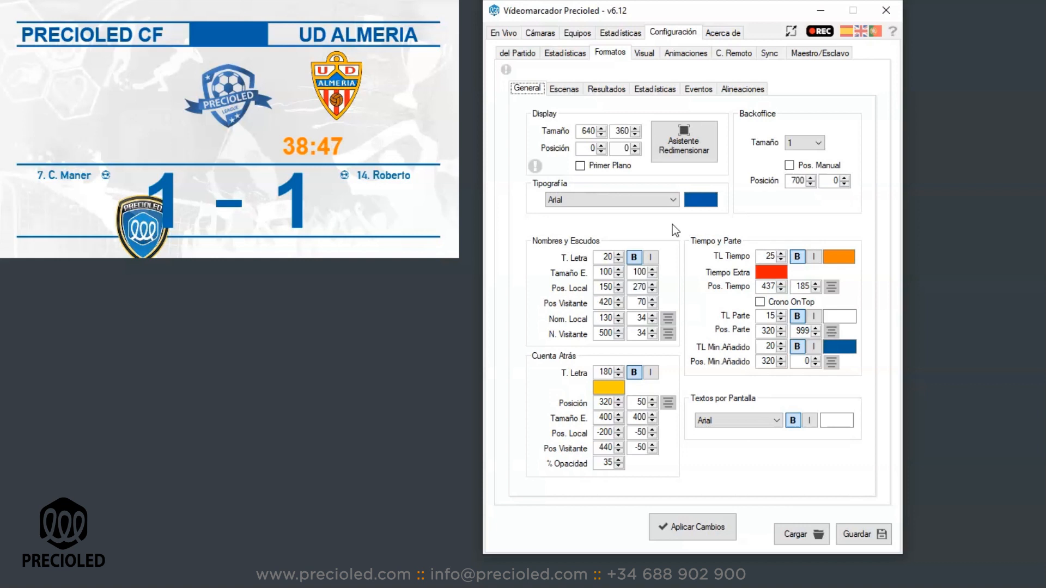
Enable Crono OnTop and test it by playing the Precioled 1 advert, ending back on the live scoreboard
left_click(761, 303)
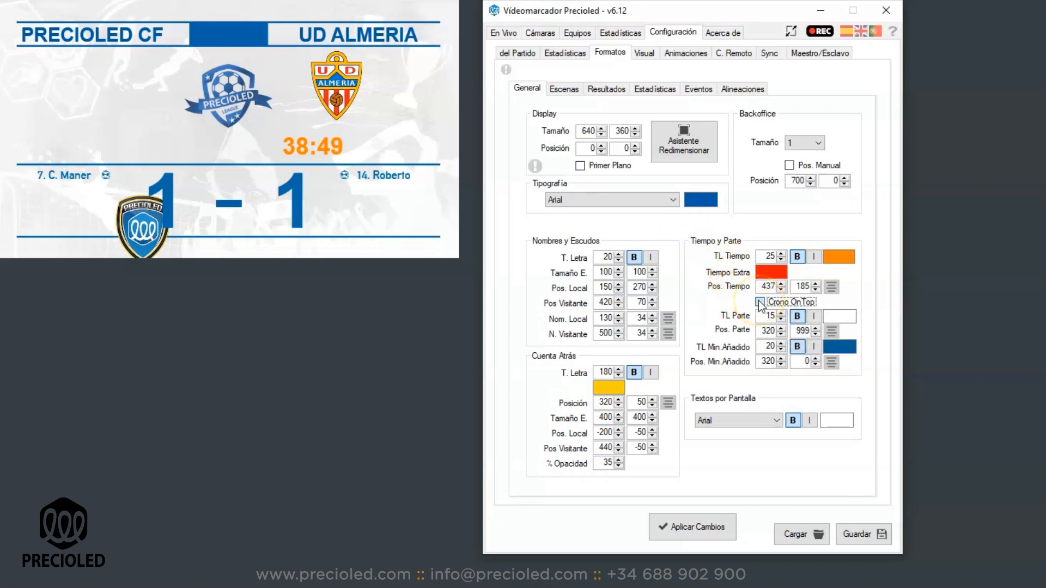
left_click(504, 33)
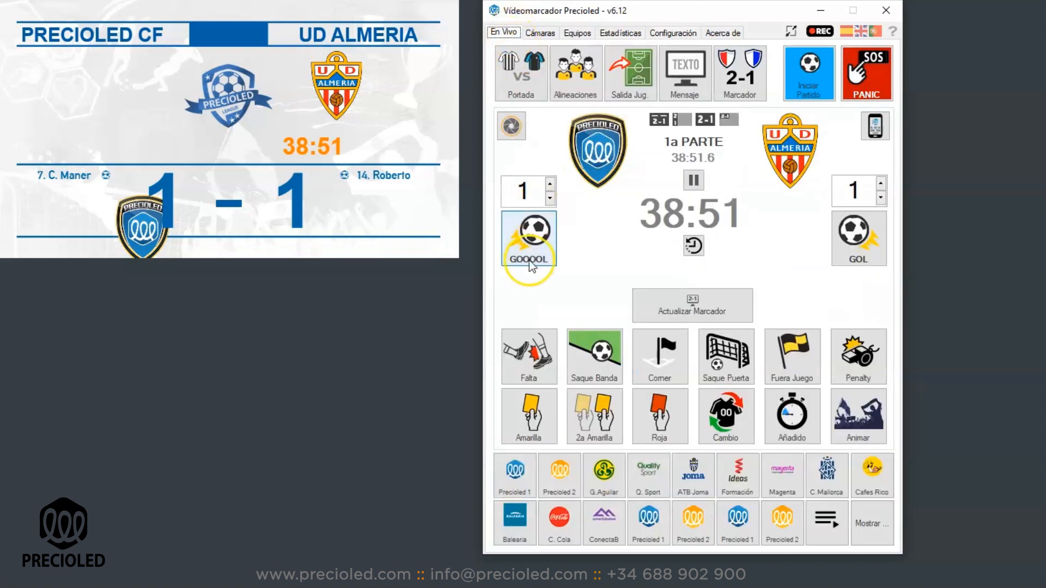
left_click(515, 473)
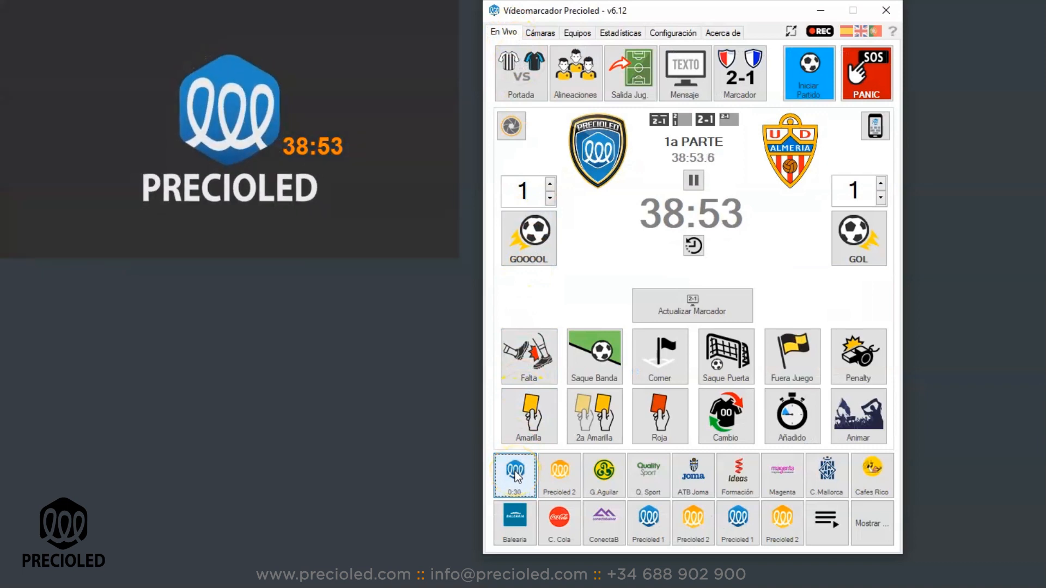
left_click(722, 93)
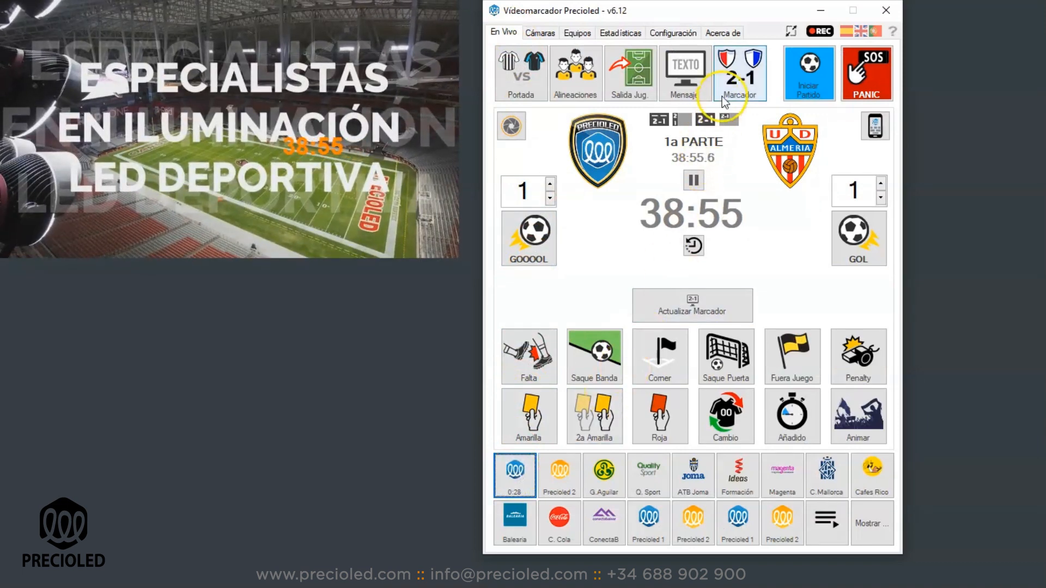
Limit the scorers' names to 5 characters in the results format settings and apply the change
left_click(670, 32)
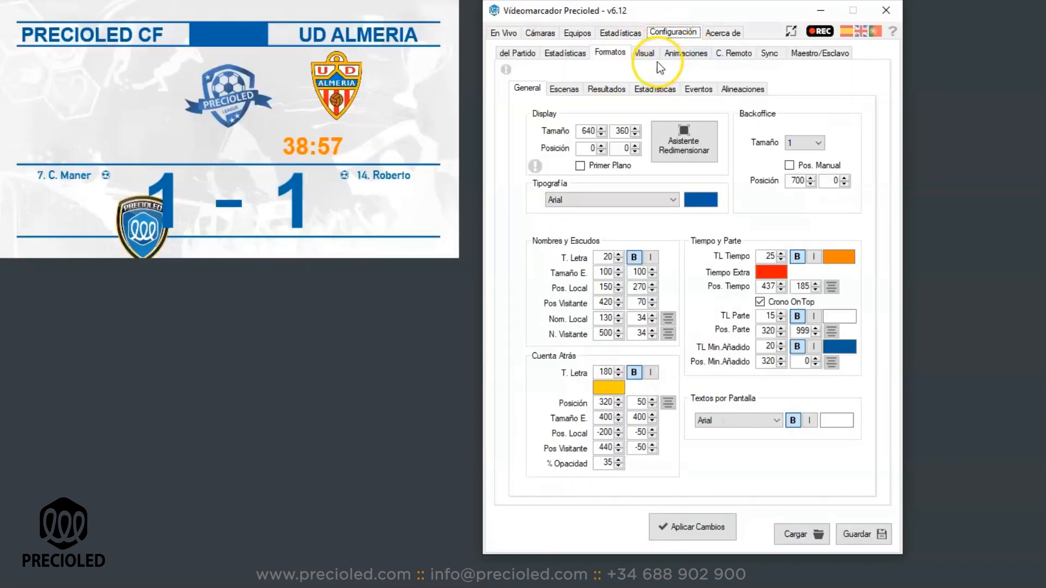
left_click(606, 89)
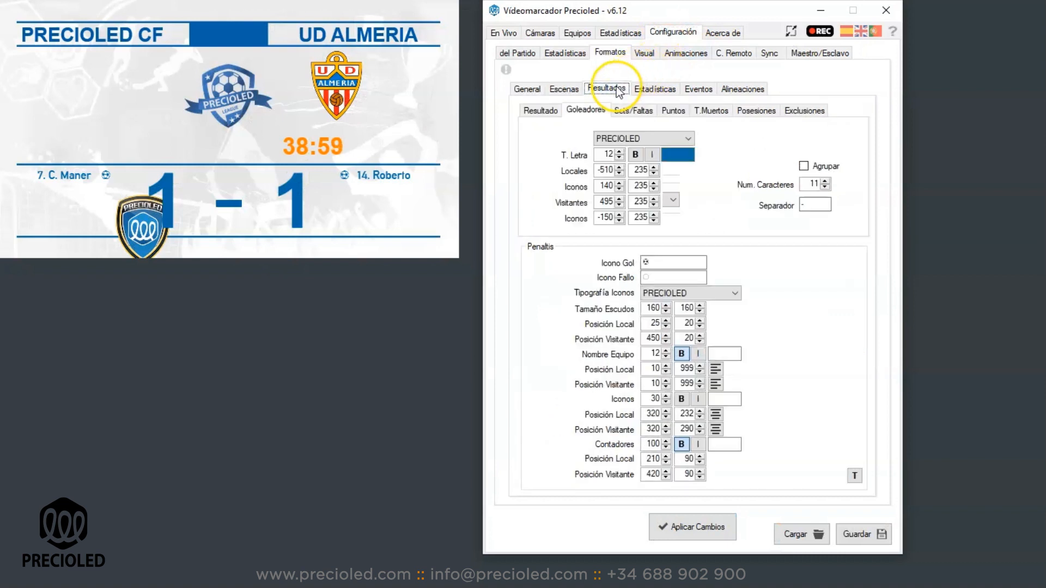
double_click(813, 183)
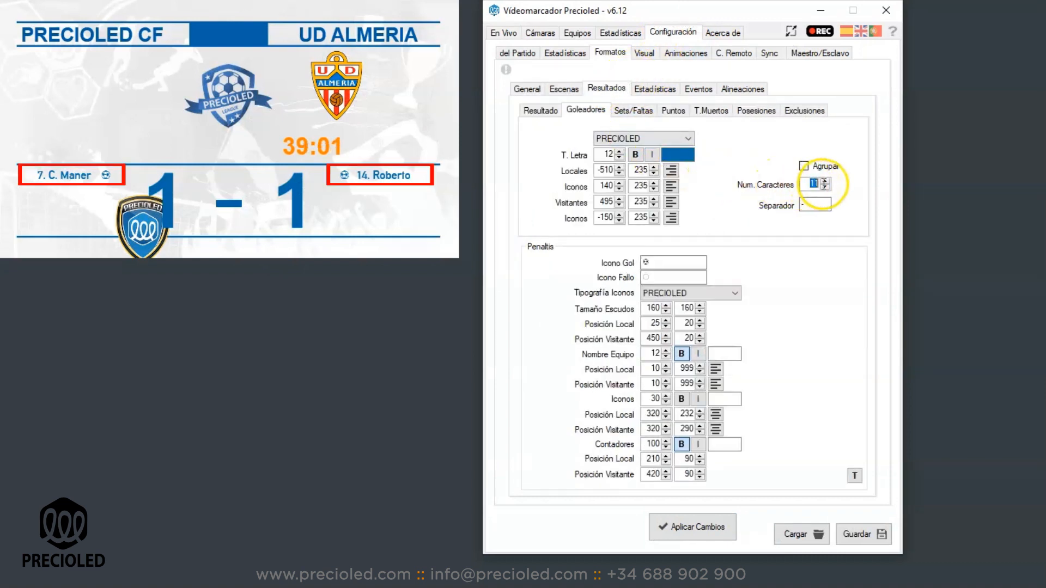
type("5")
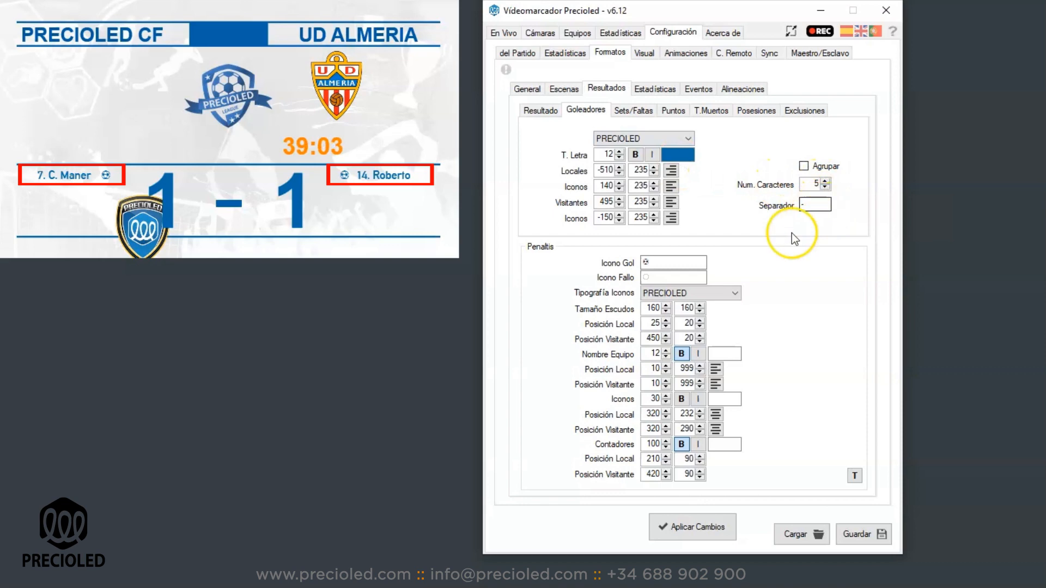
left_click(709, 524)
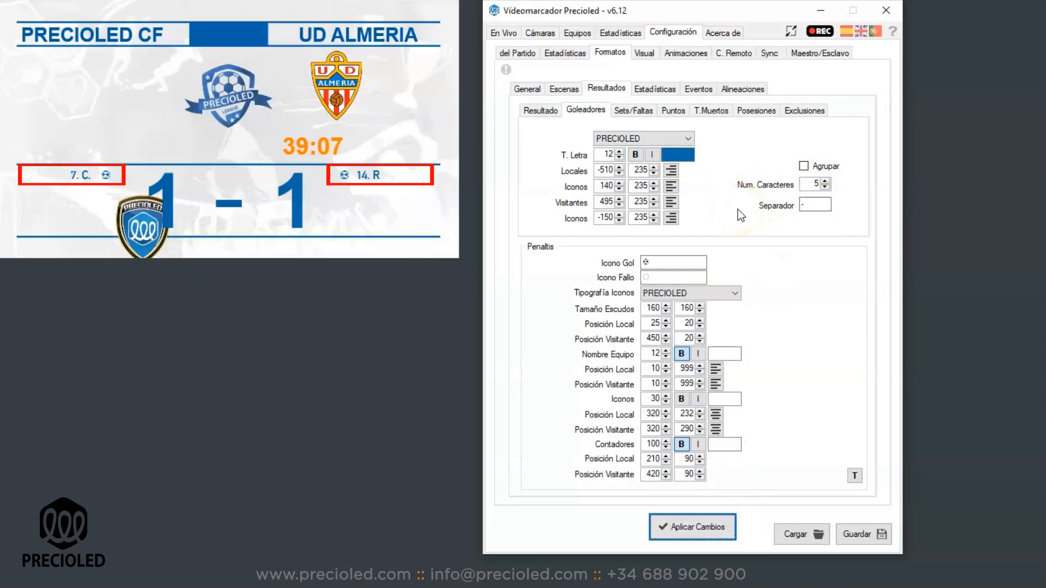
Set the scorers' character limit back to 11 and apply the change
double_click(815, 185)
type("11")
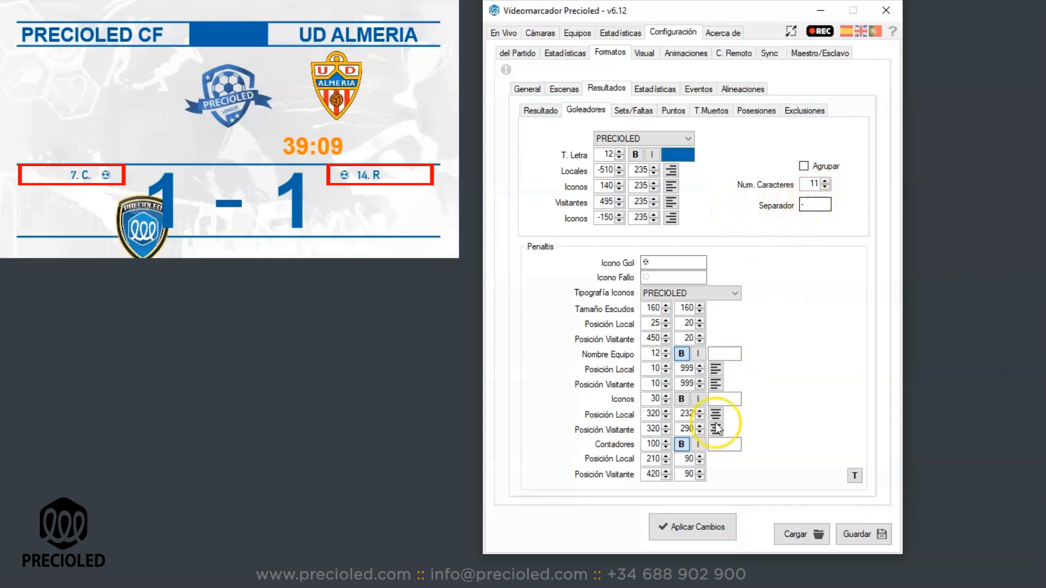
left_click(714, 530)
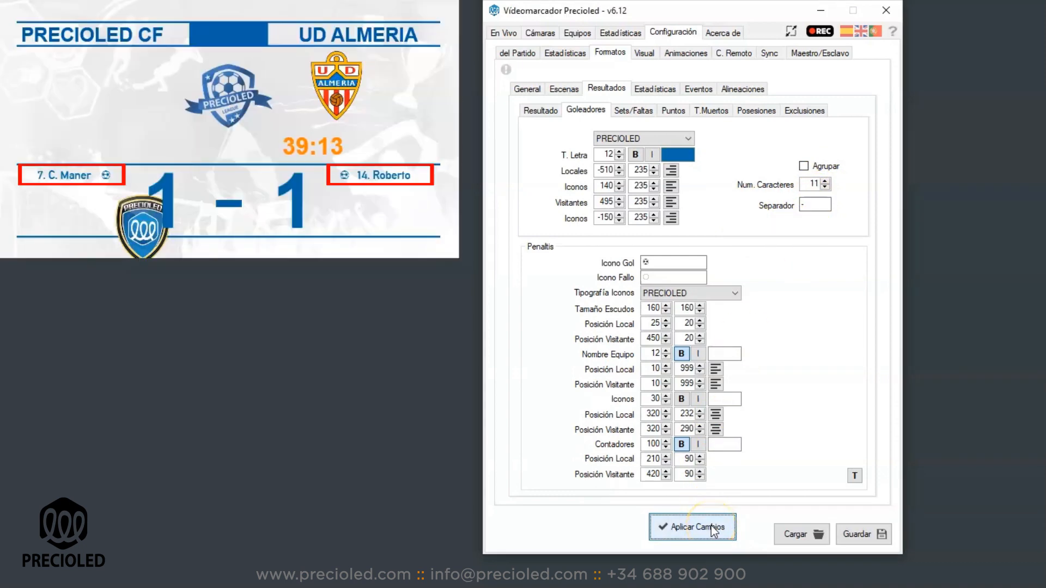
Inspect the goal and miss icon settings for penalties and browse the fonts available for those icons
left_click_drag(702, 262, 638, 279)
left_click(670, 264)
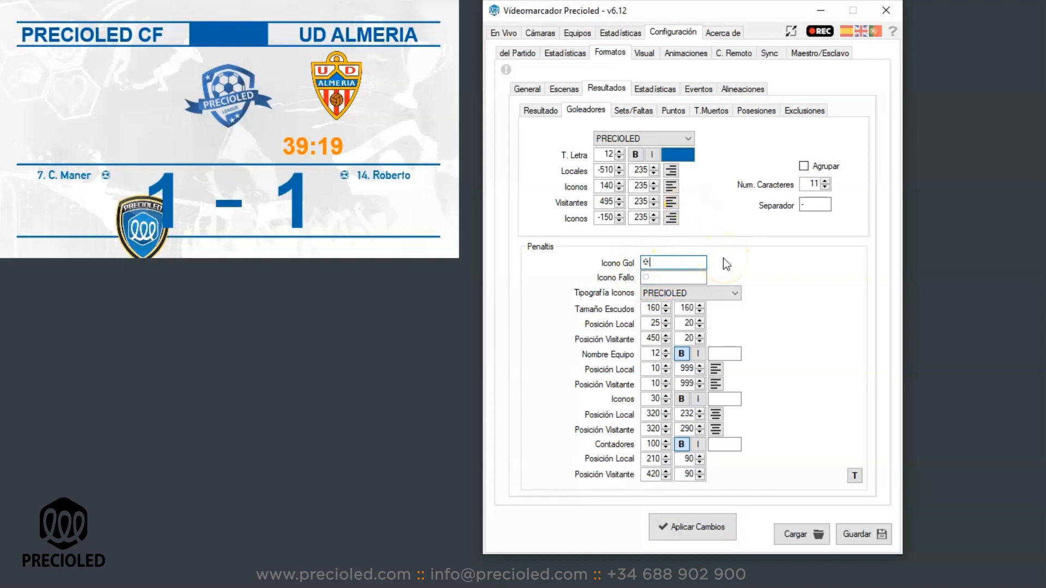
left_click(737, 293)
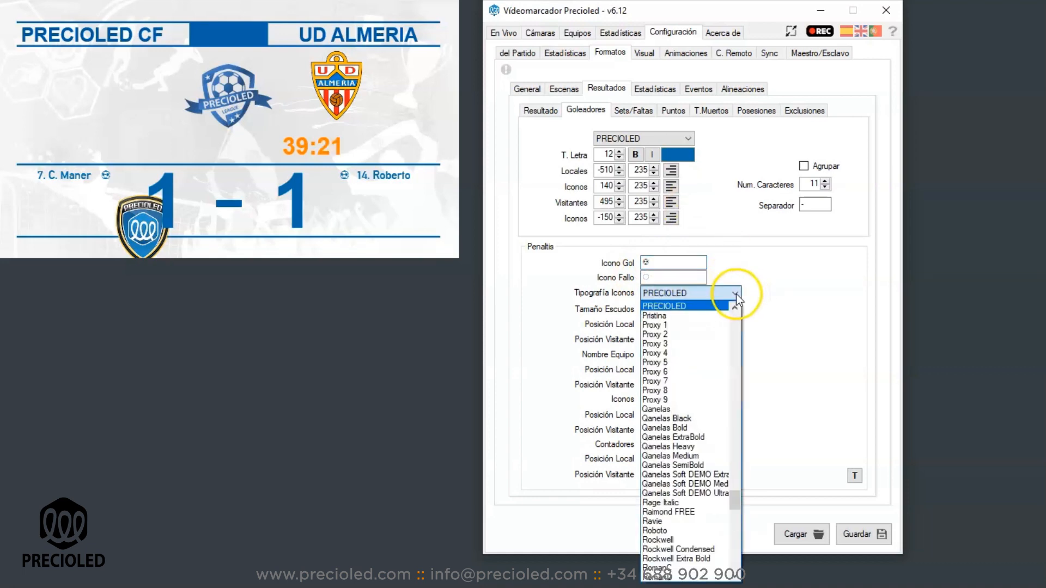
left_click_drag(734, 498, 756, 552)
left_click(741, 294)
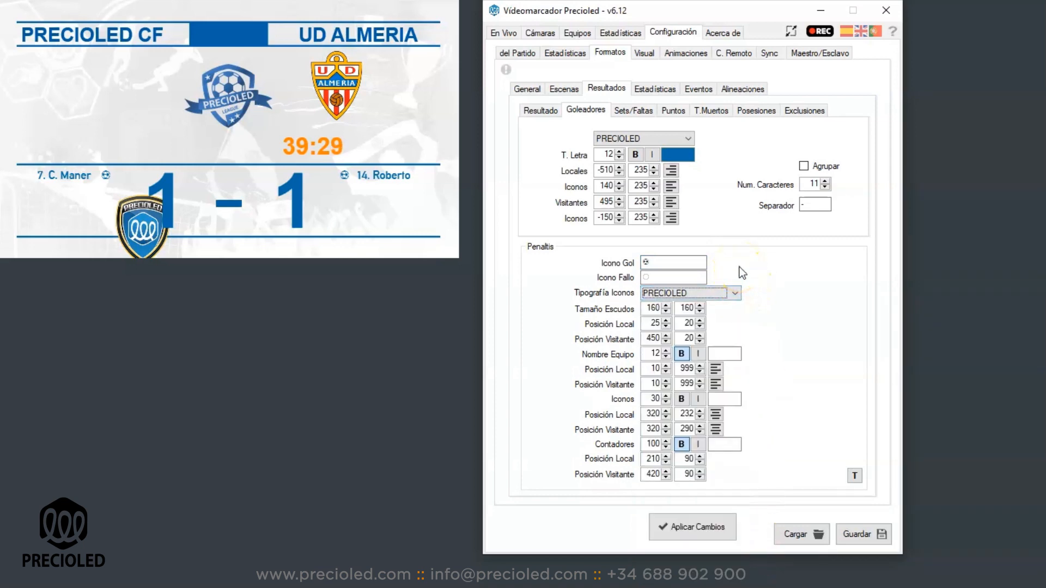
left_click(725, 164)
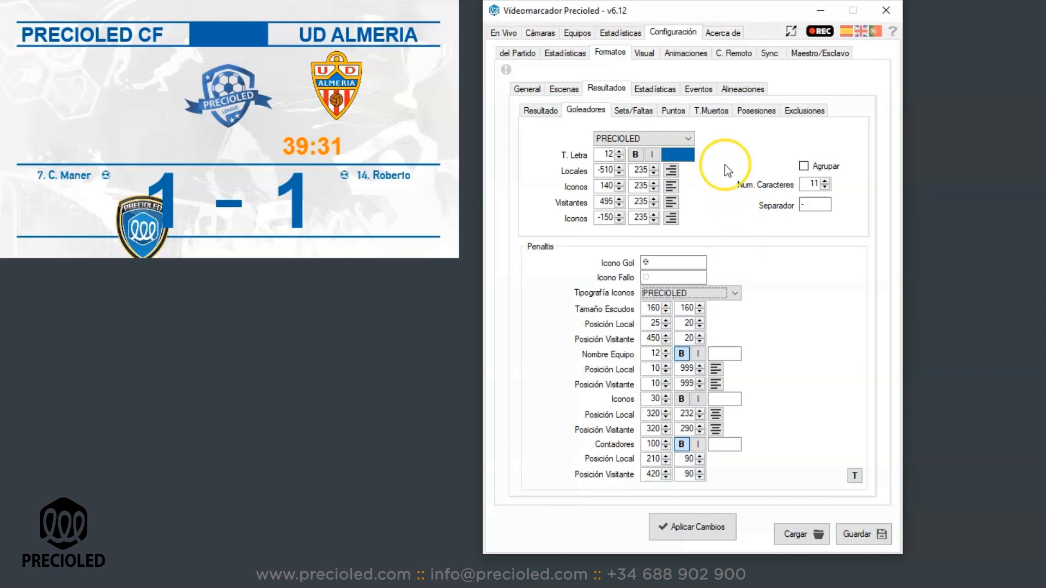
Check the event format settings, switch the live scoreboard to the layout with the vertical score column, and play the C. Cola advert
left_click(707, 93)
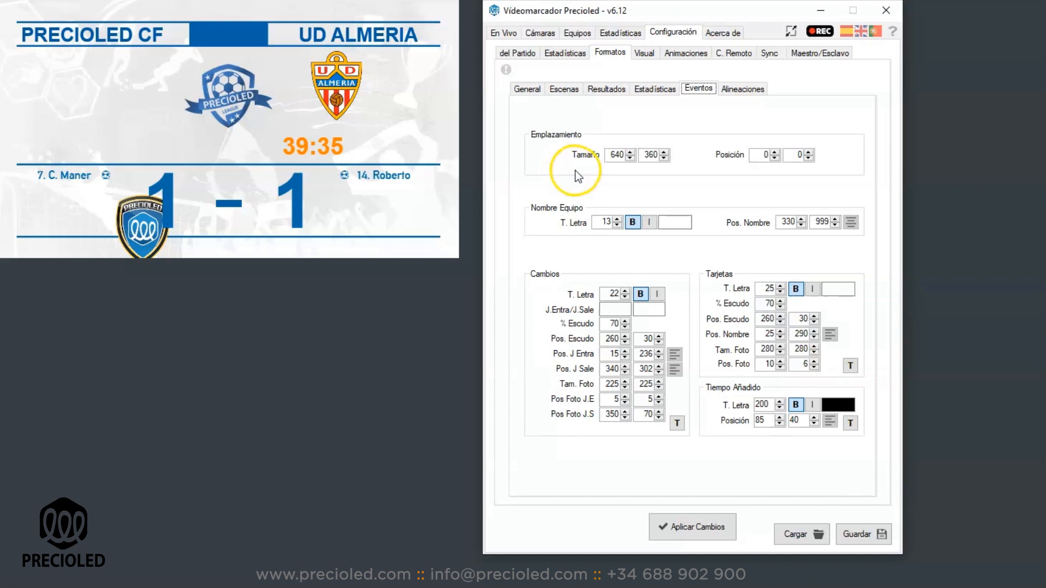
left_click(512, 37)
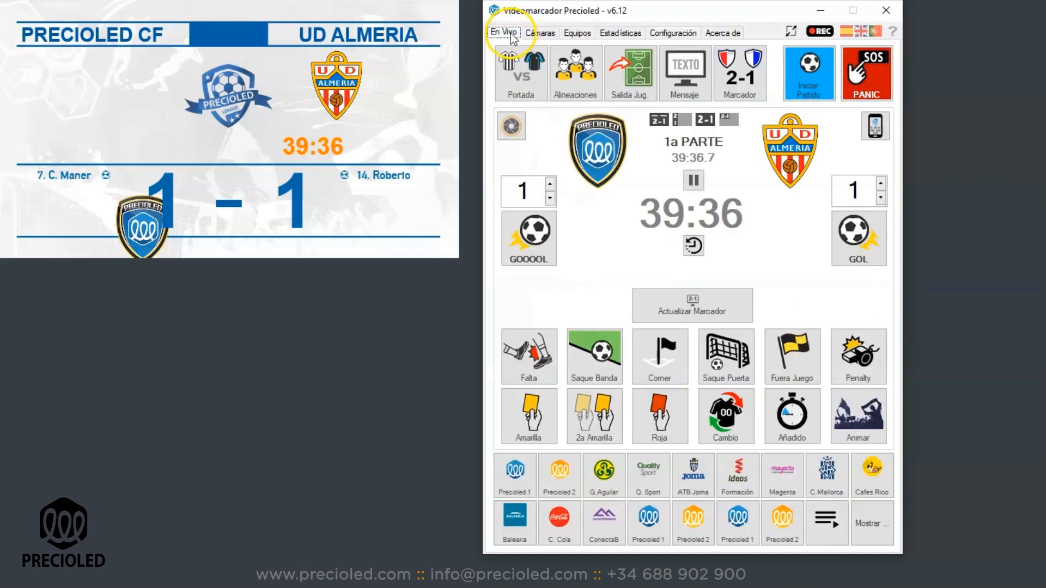
left_click(682, 119)
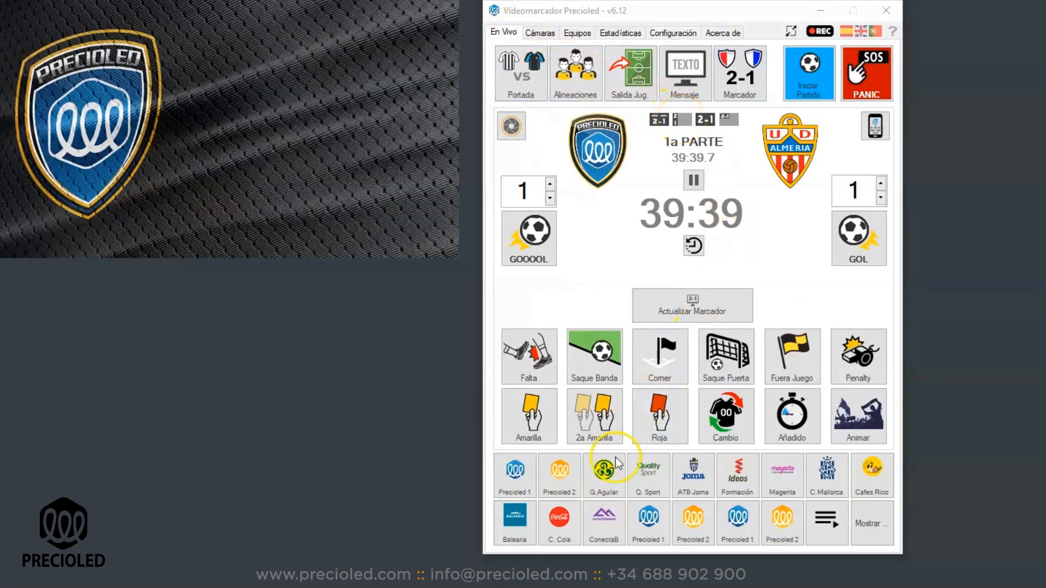
left_click(567, 519)
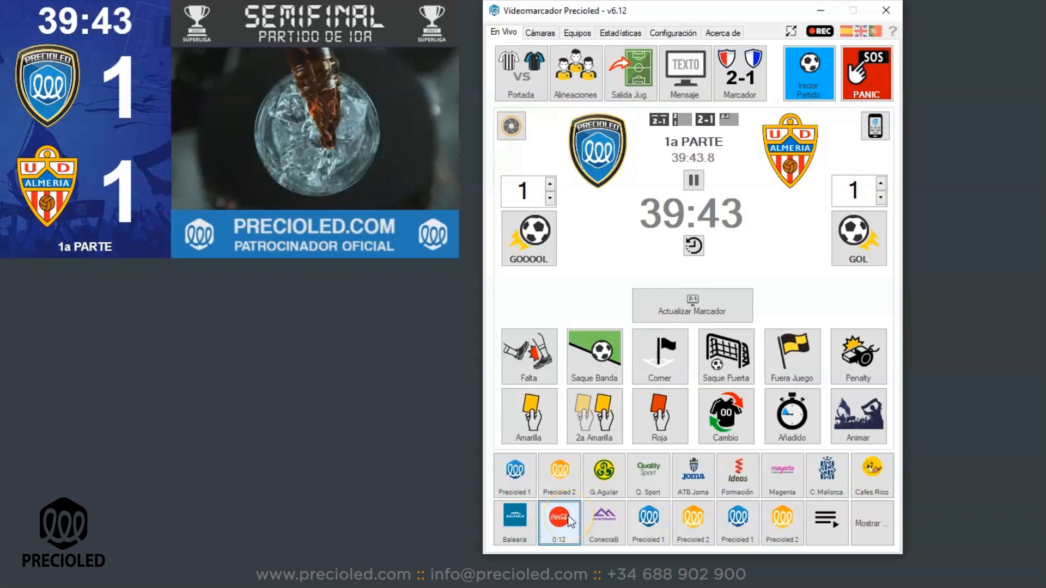
Show a yellow card for UD Almería's number 15 player on the live scoreboard
left_click(547, 403)
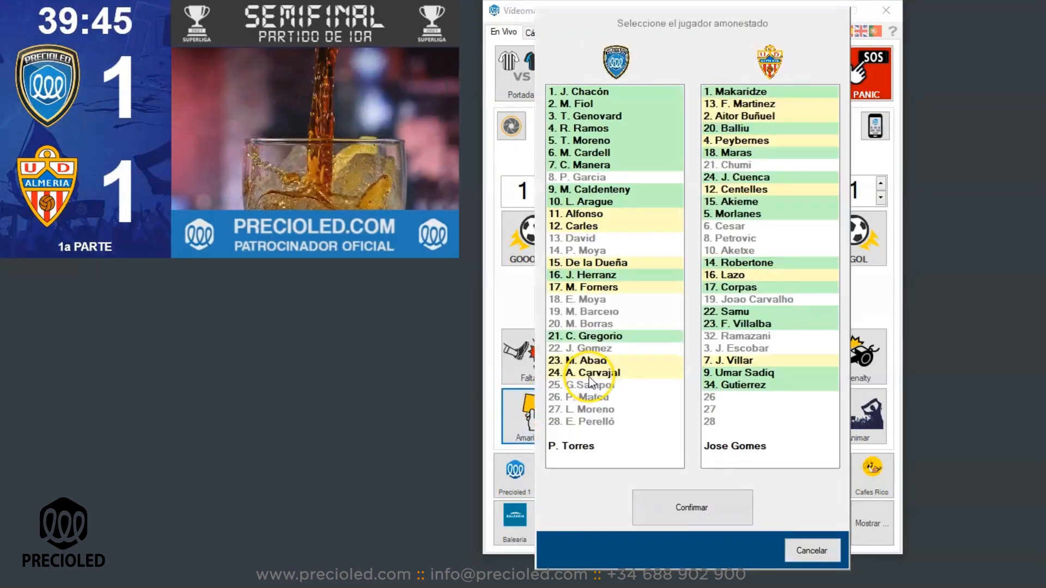
left_click(734, 204)
left_click(685, 504)
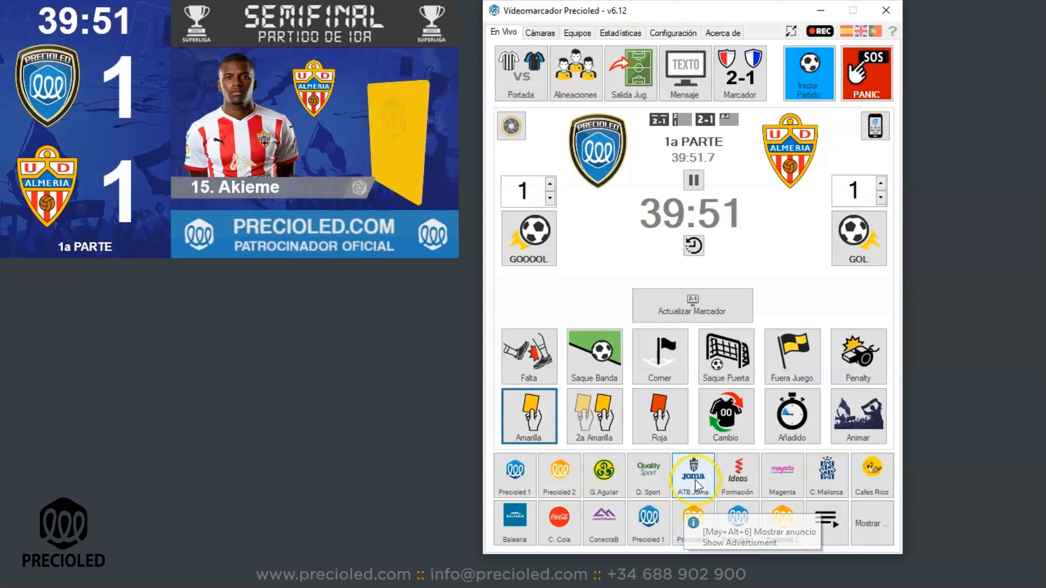
Examine the current layout's event placement settings and open the line-up format settings
left_click(679, 139)
left_click(660, 32)
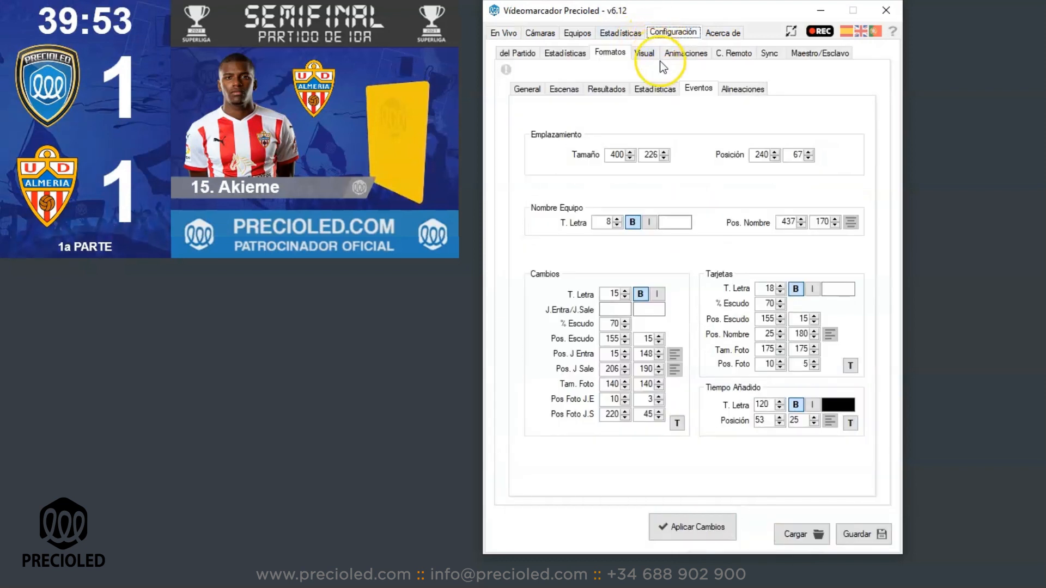
left_click(745, 89)
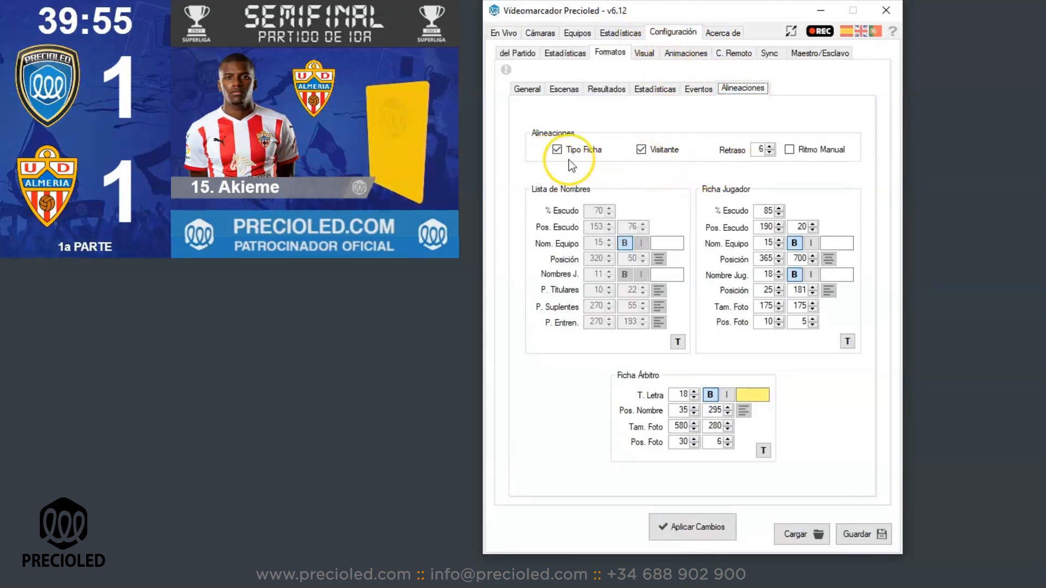